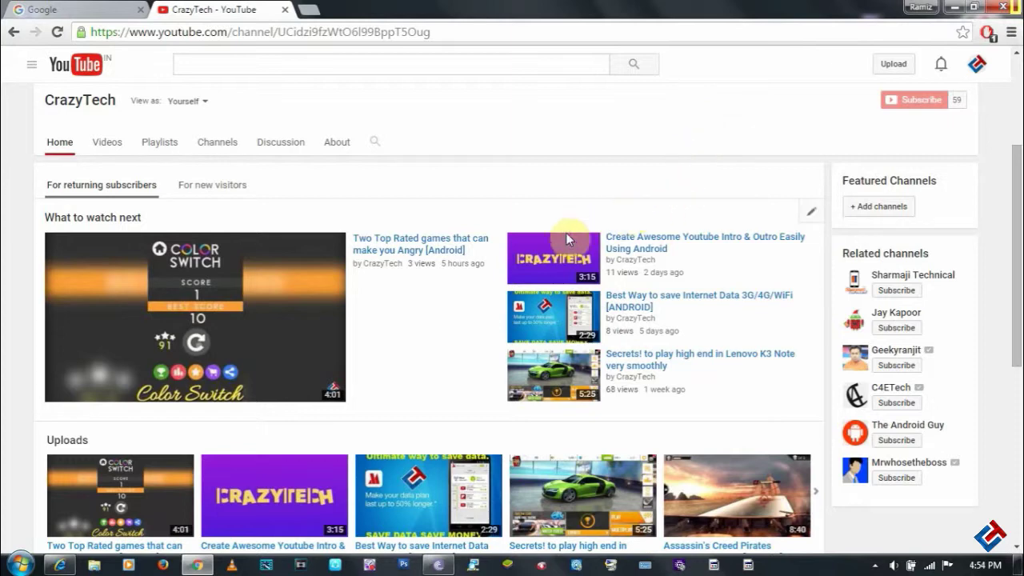
Search Google for 'chrome remote desktop' and open its Chrome Web Store listing.
click(78, 7)
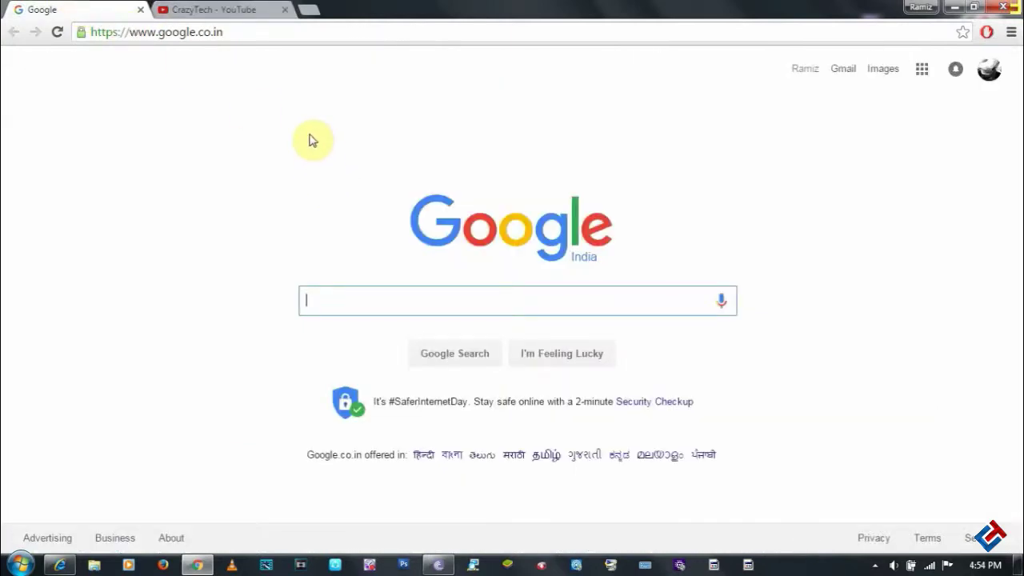
text(chrom)
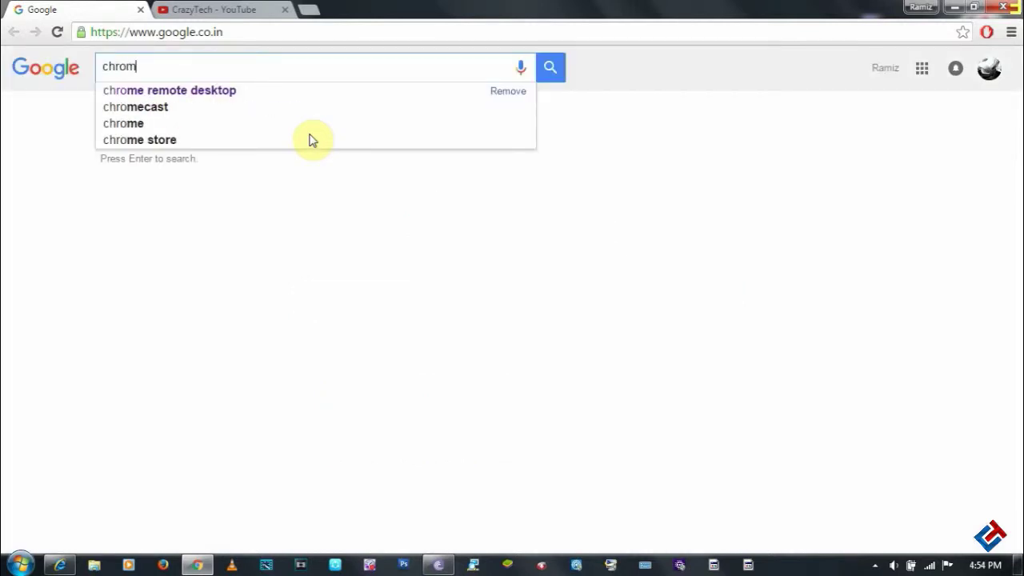
text(e)
key(Down)
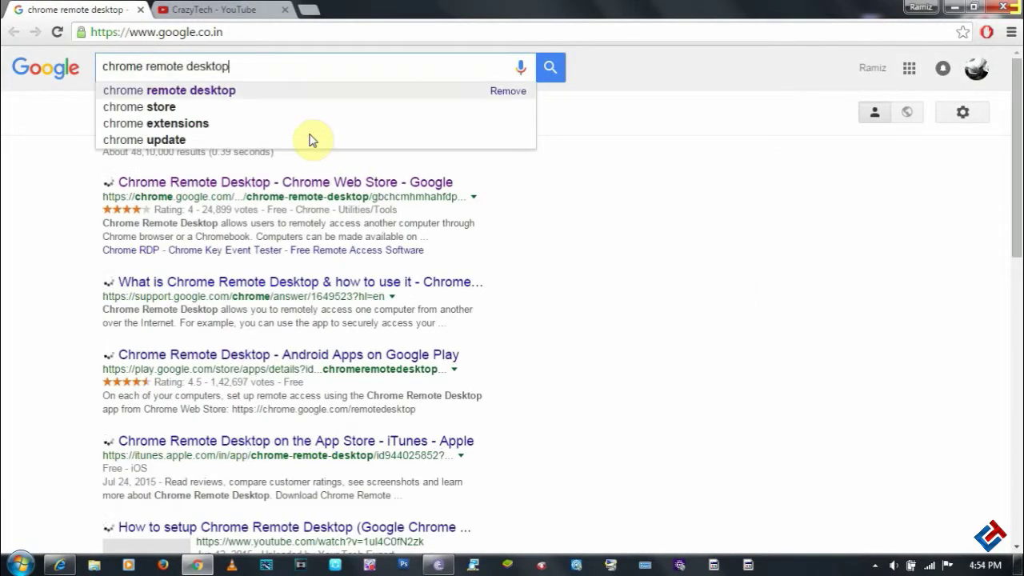
key(Return)
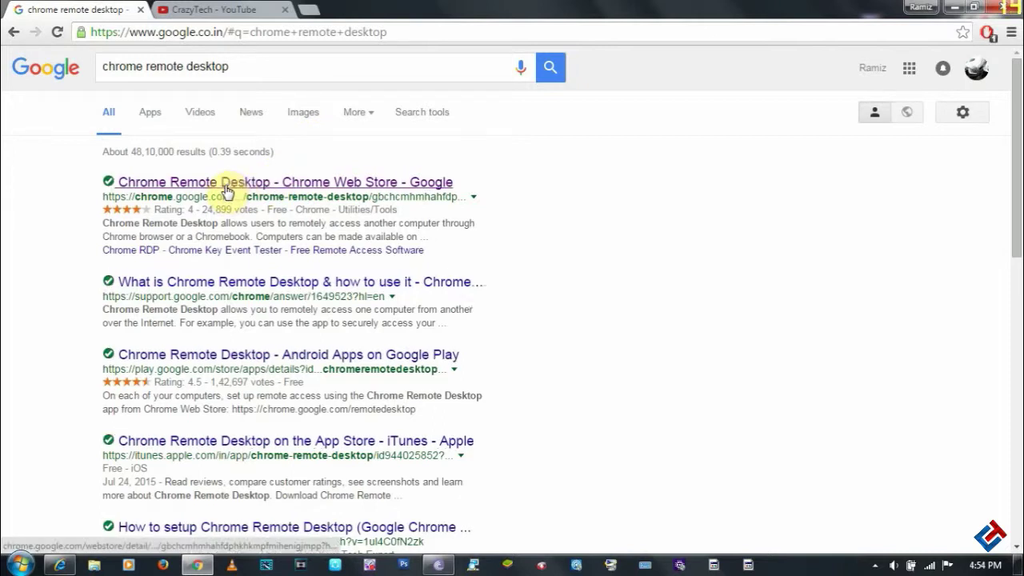
click(230, 186)
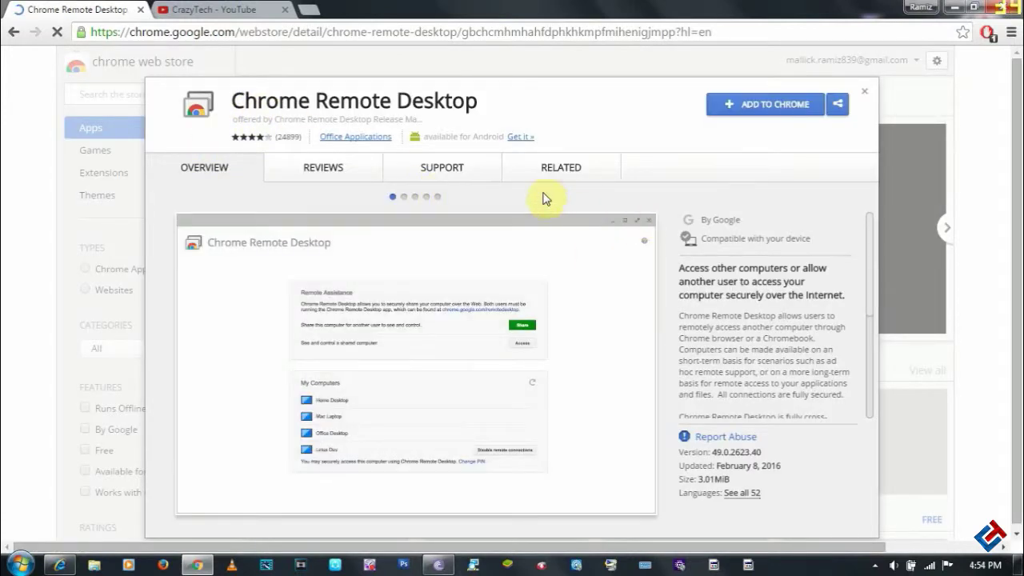
Add Chrome Remote Desktop to Chrome, then launch the app once installed.
click(776, 106)
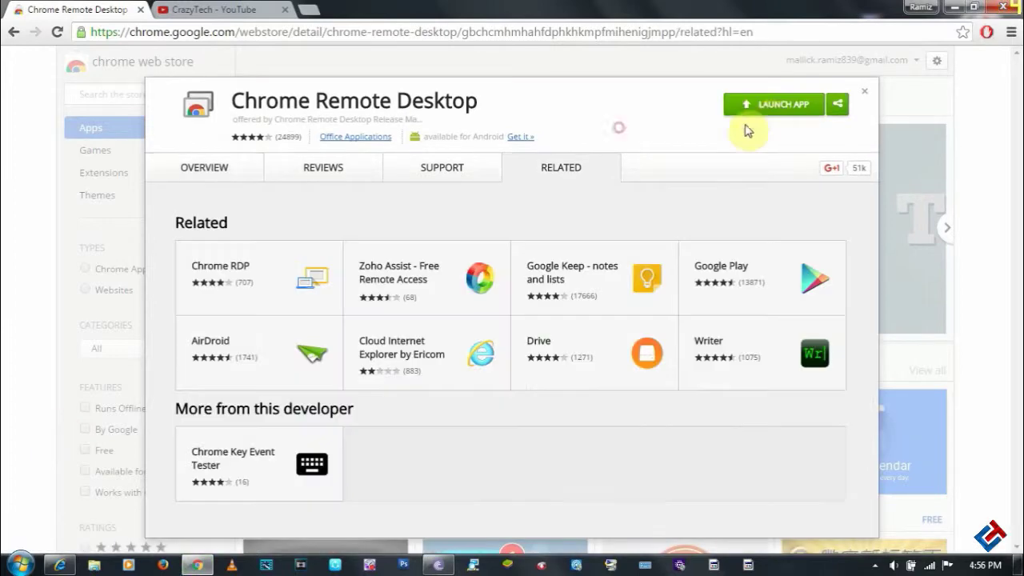
click(786, 112)
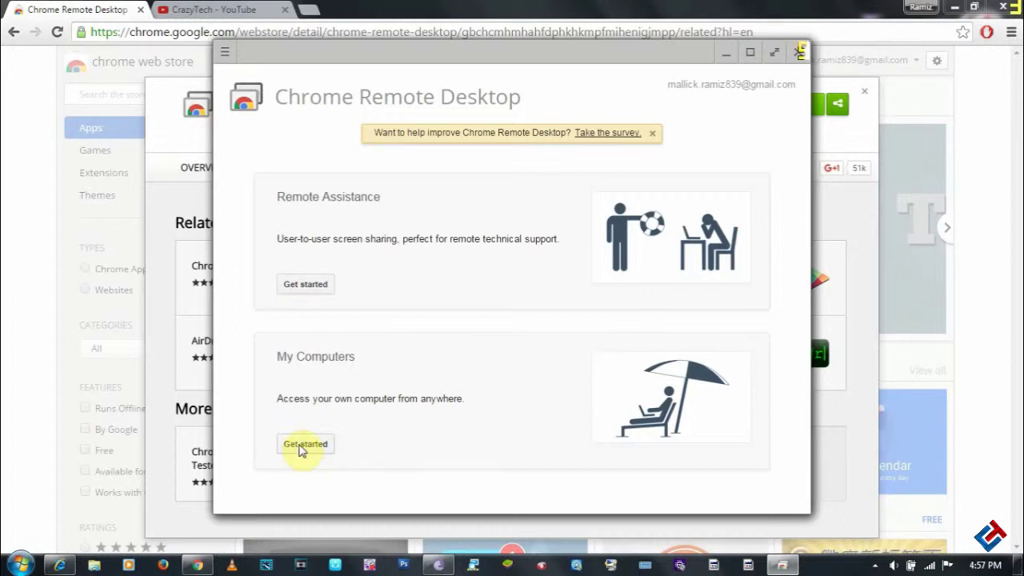
Get started under My Computers and enable remote connections to prompt the host download.
click(302, 445)
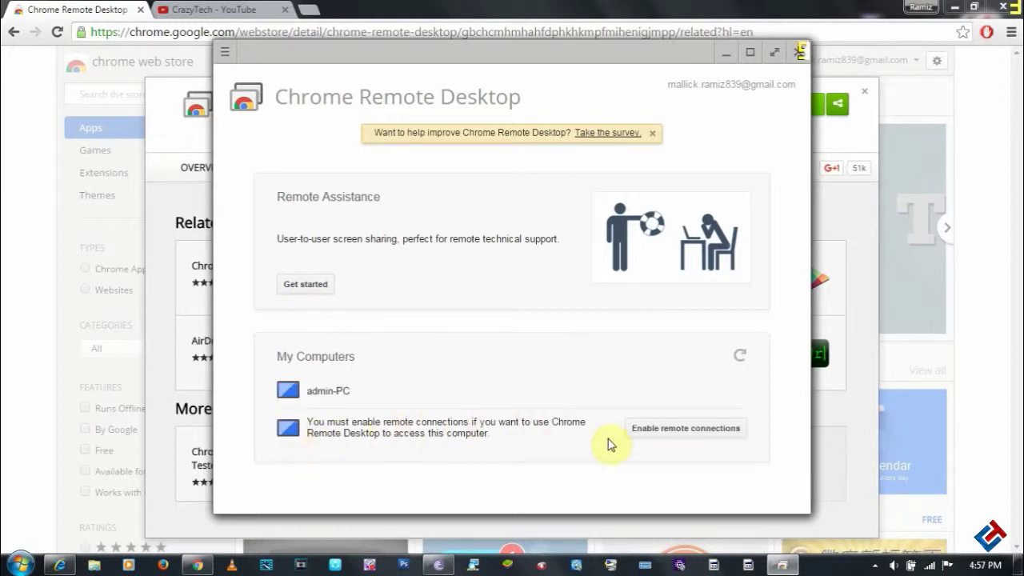
click(673, 430)
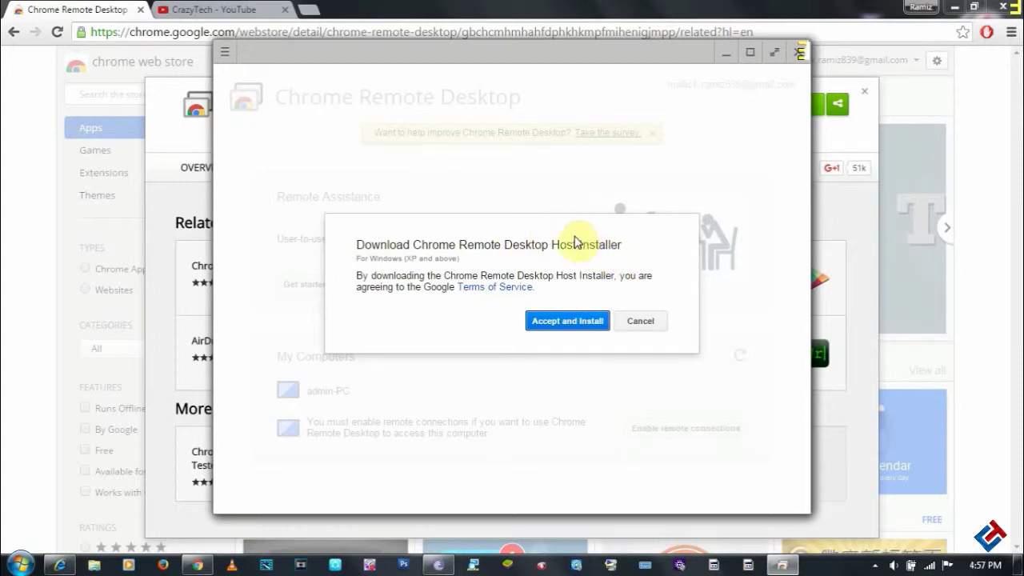
Accept and install, run the downloaded chromeremotedesktophost installer, and approve it in UAC.
click(1015, 7)
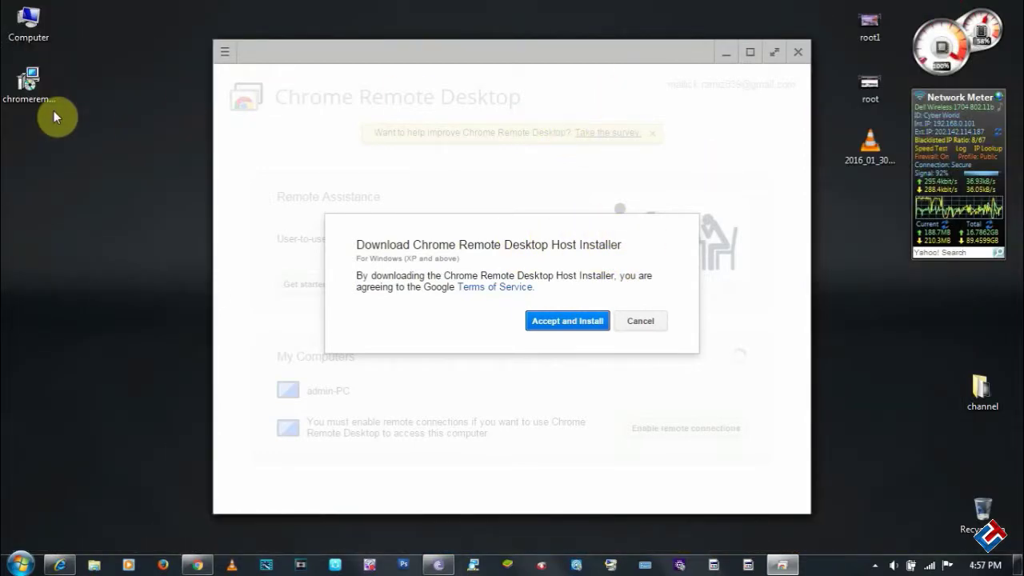
double_click(16, 88)
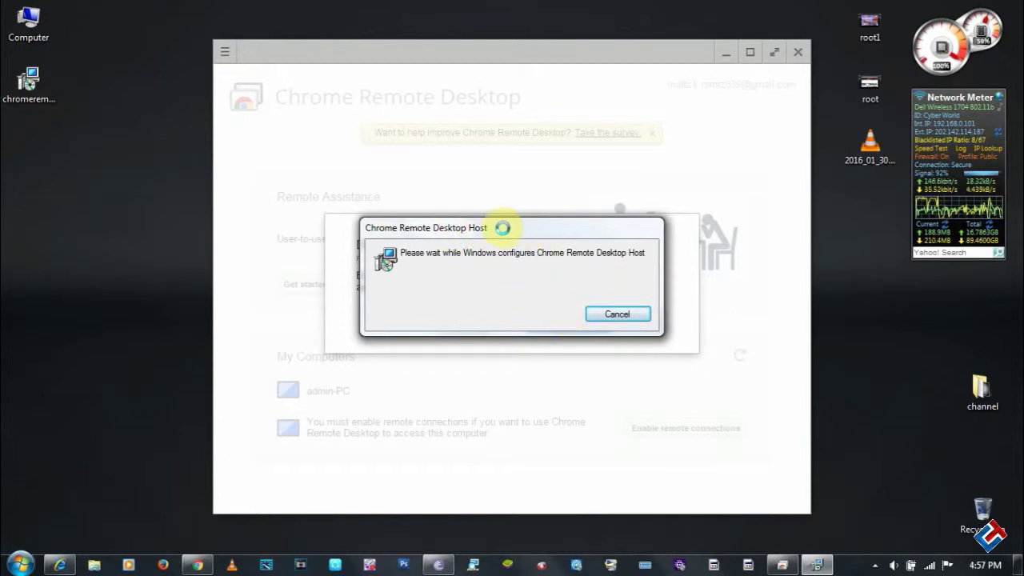
click(108, 71)
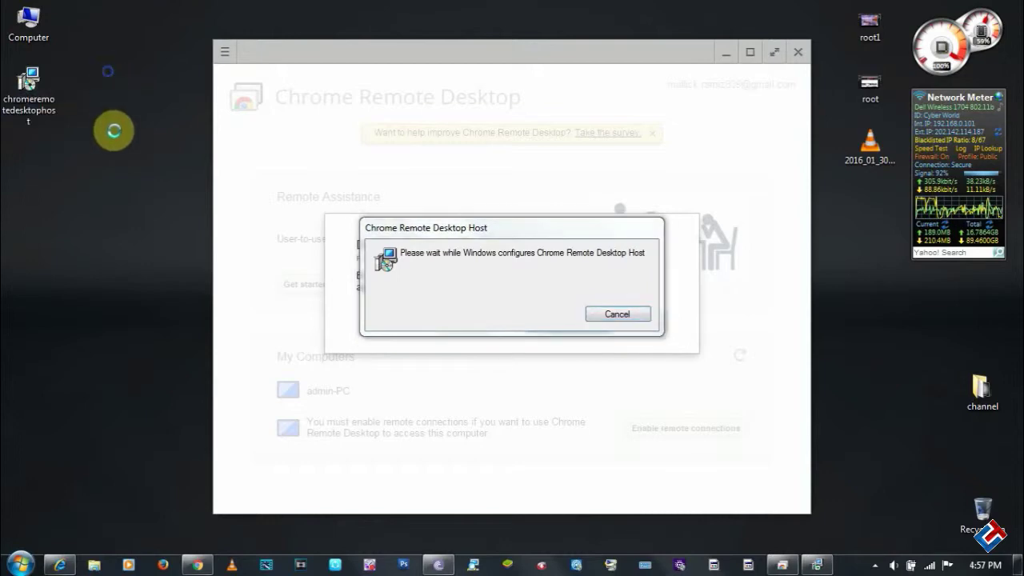
click(137, 151)
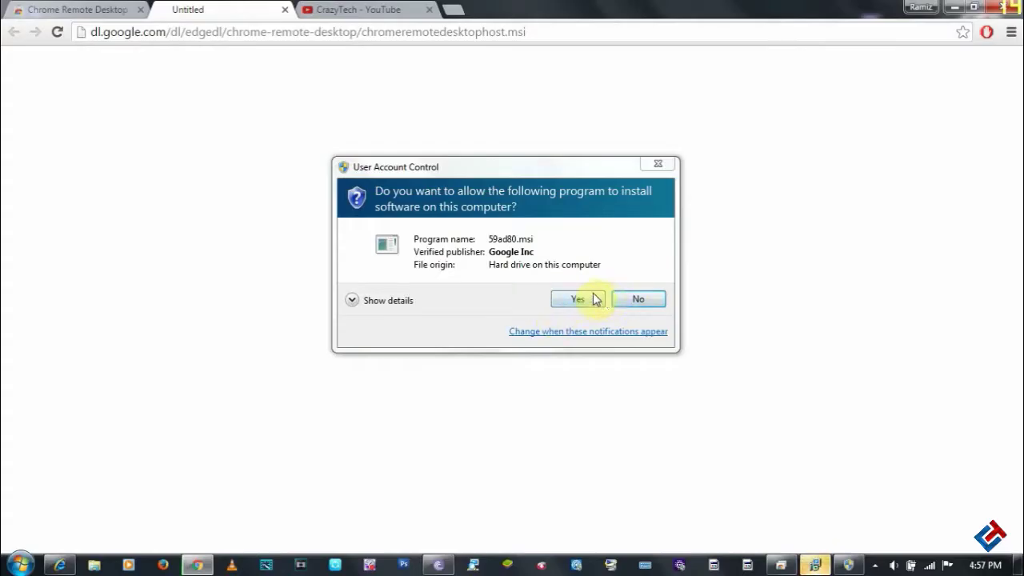
click(589, 296)
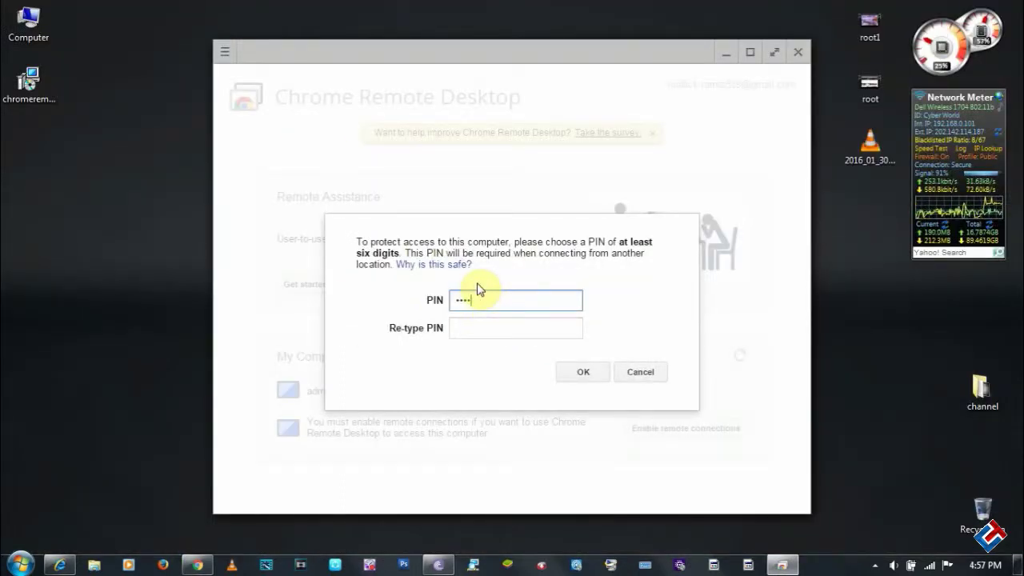
Confirm the access PIN, approve the remoting host, and dismiss the connections-enabled message.
click(486, 329)
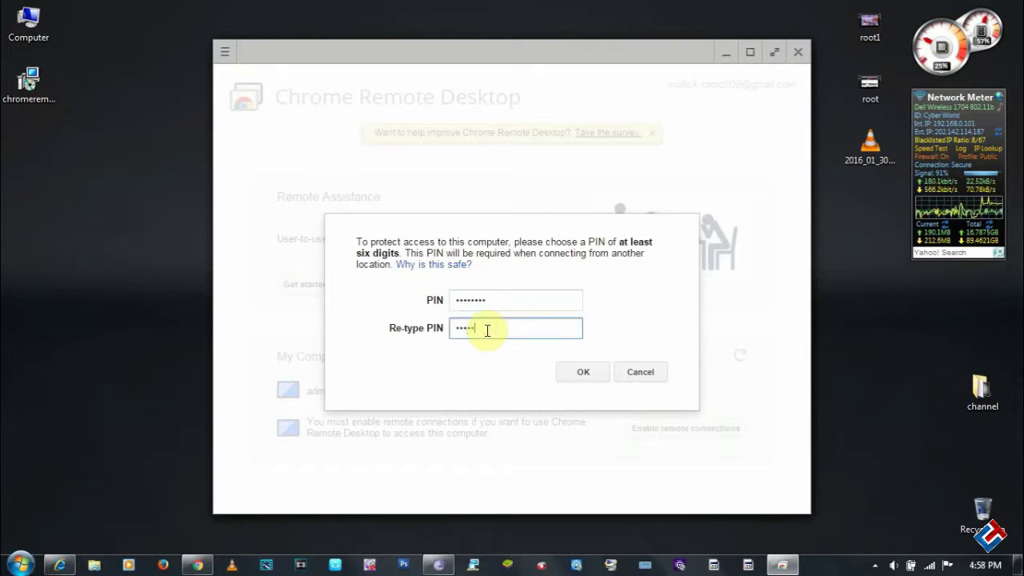
click(573, 370)
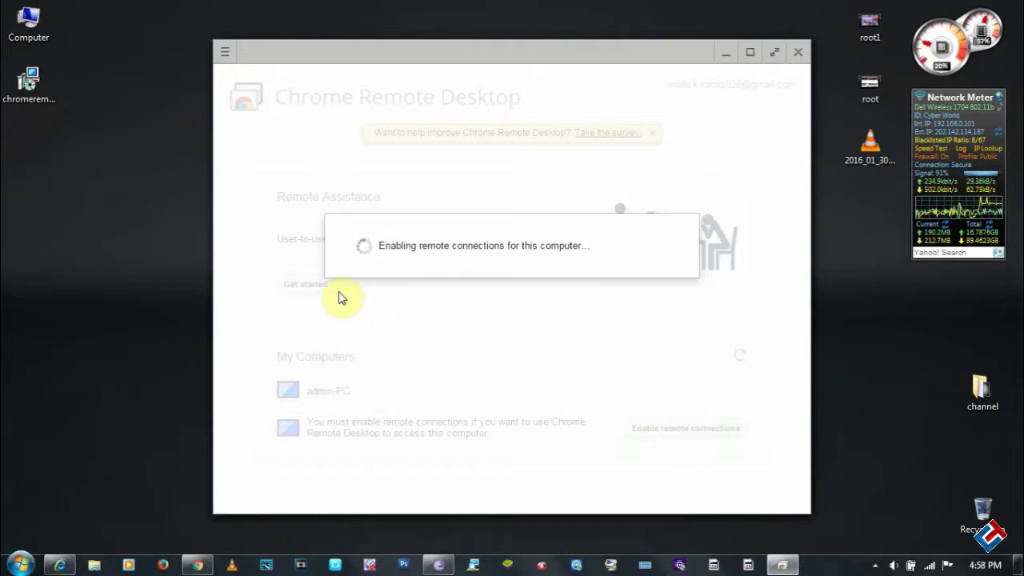
right_click(104, 116)
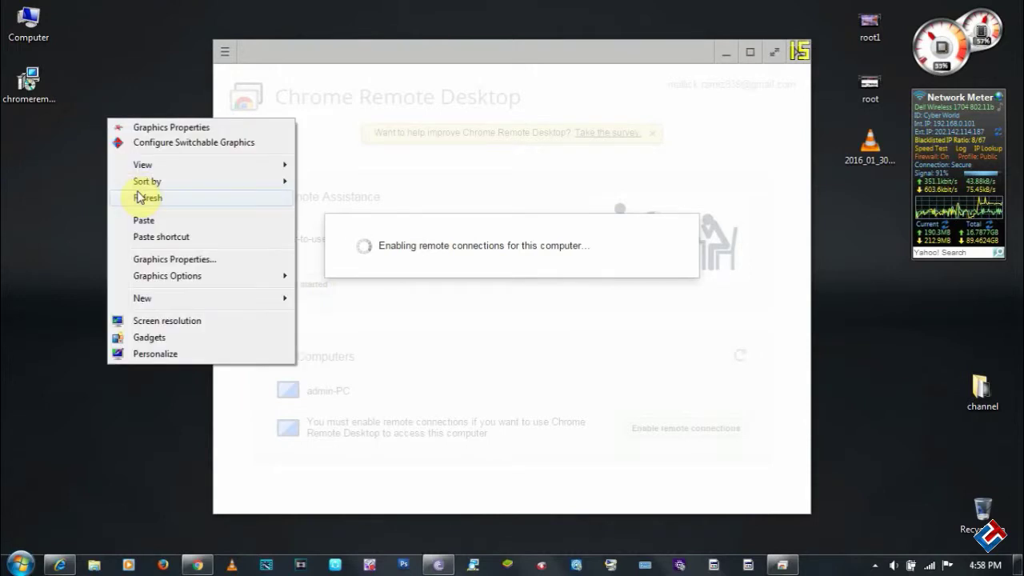
click(139, 192)
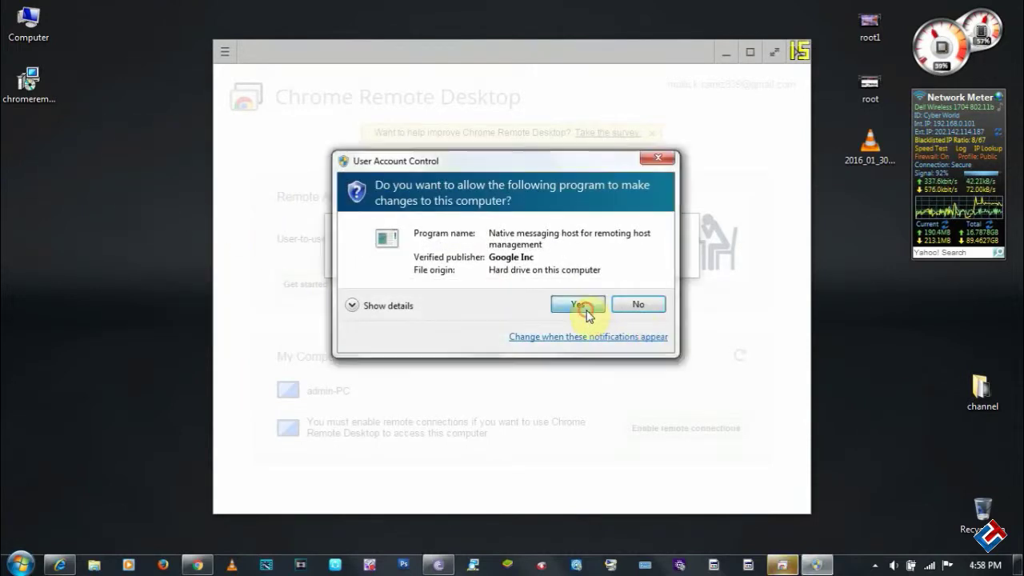
click(586, 311)
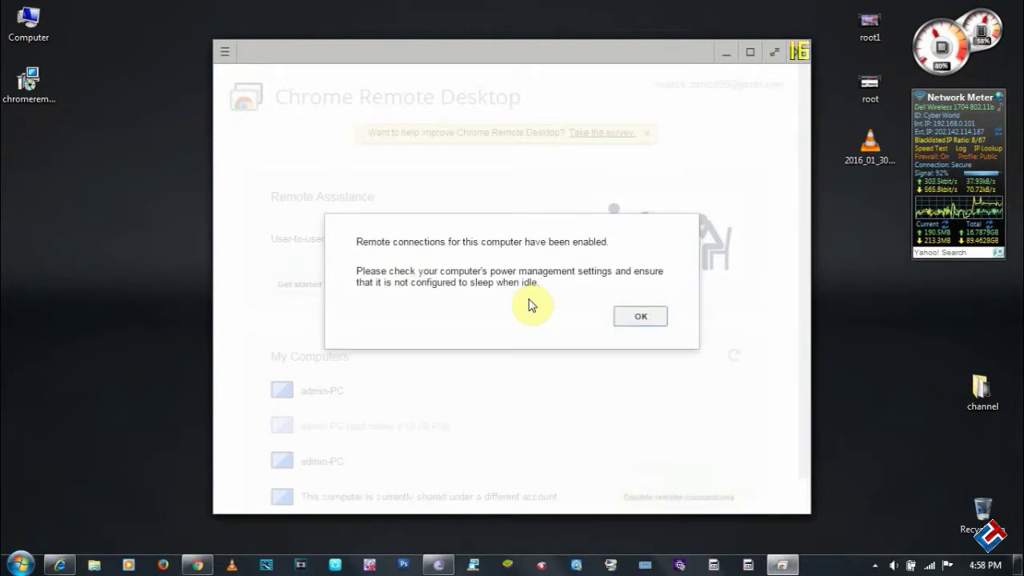
click(641, 318)
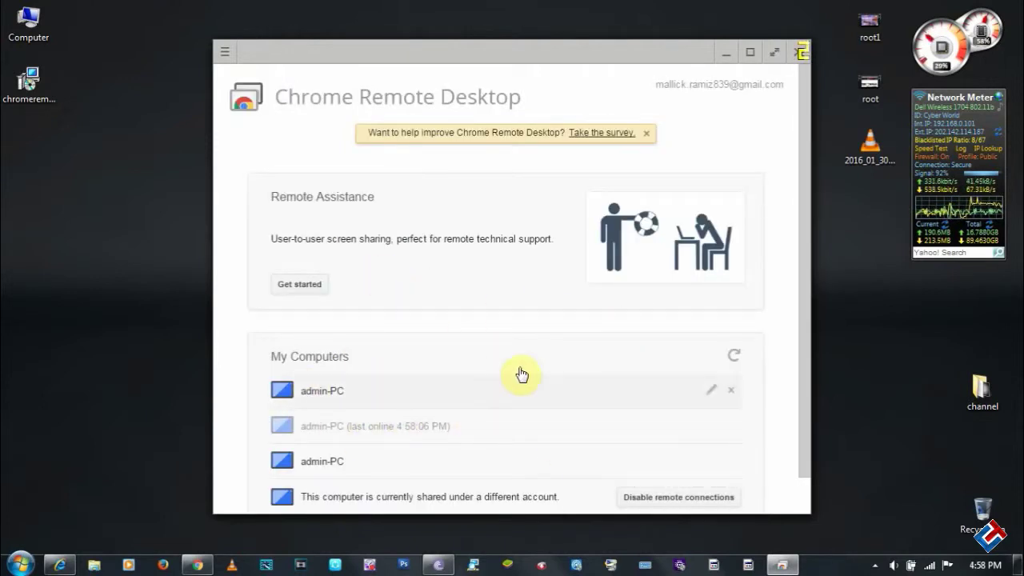
drag(803, 290, 798, 370)
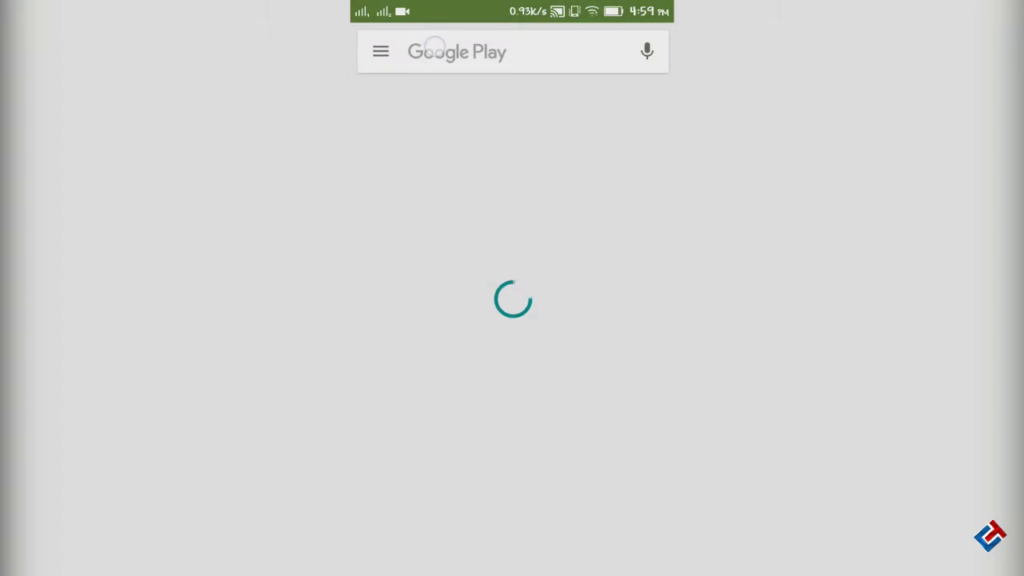
Search the Play Store for 'remote desktop' and open the installed Chrome Remote Desktop app.
click(434, 45)
text(rem)
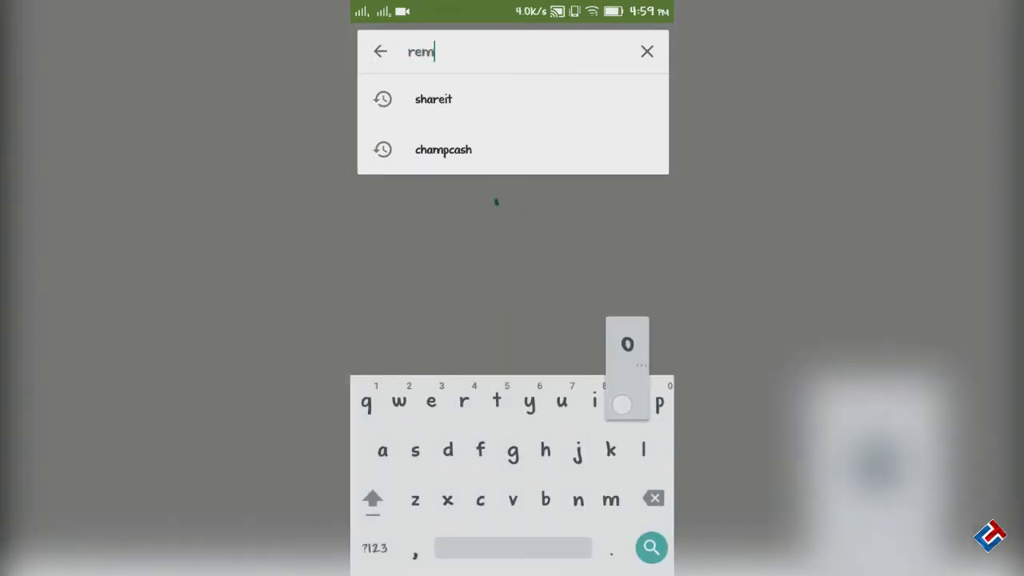
text(ote desktop)
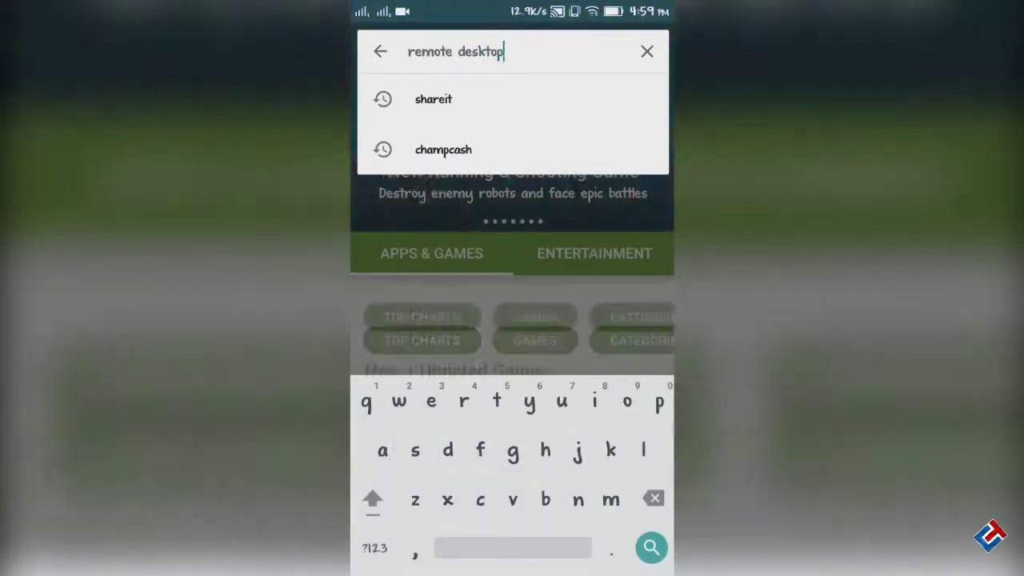
key(Return)
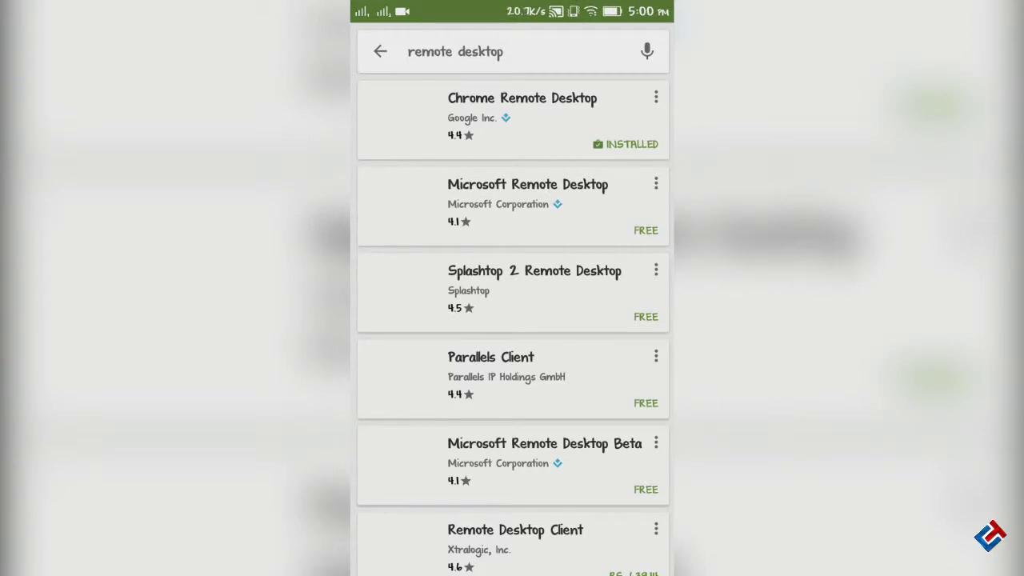
click(512, 120)
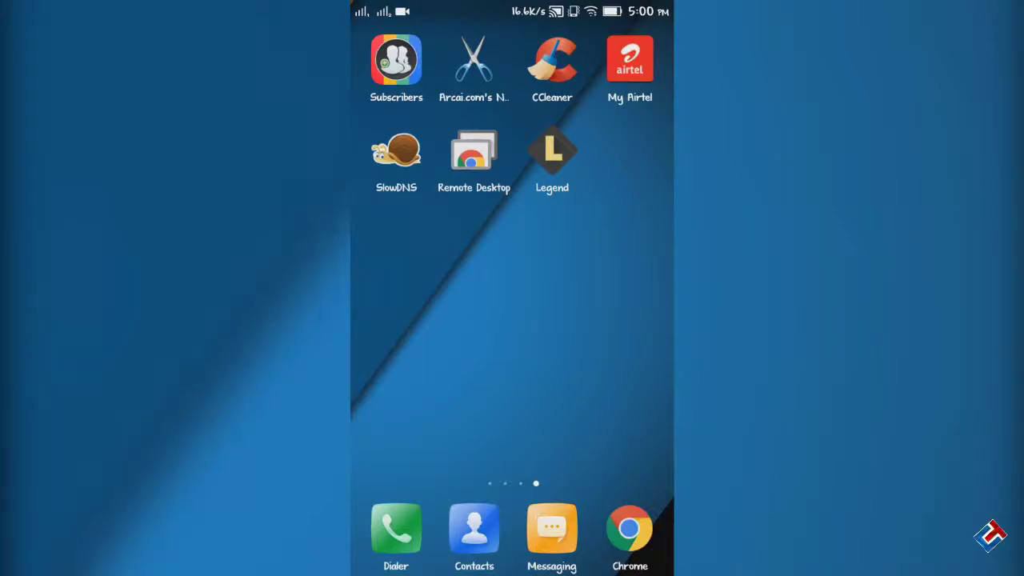
click(472, 152)
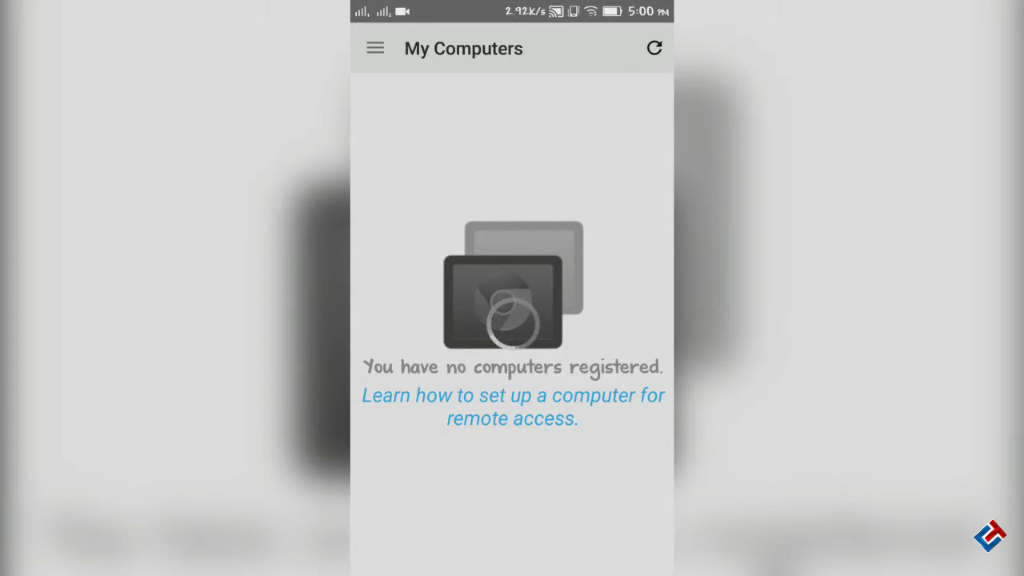
Toggle the navigation drawer, then tap admin-PC in My Computers to connect.
click(373, 49)
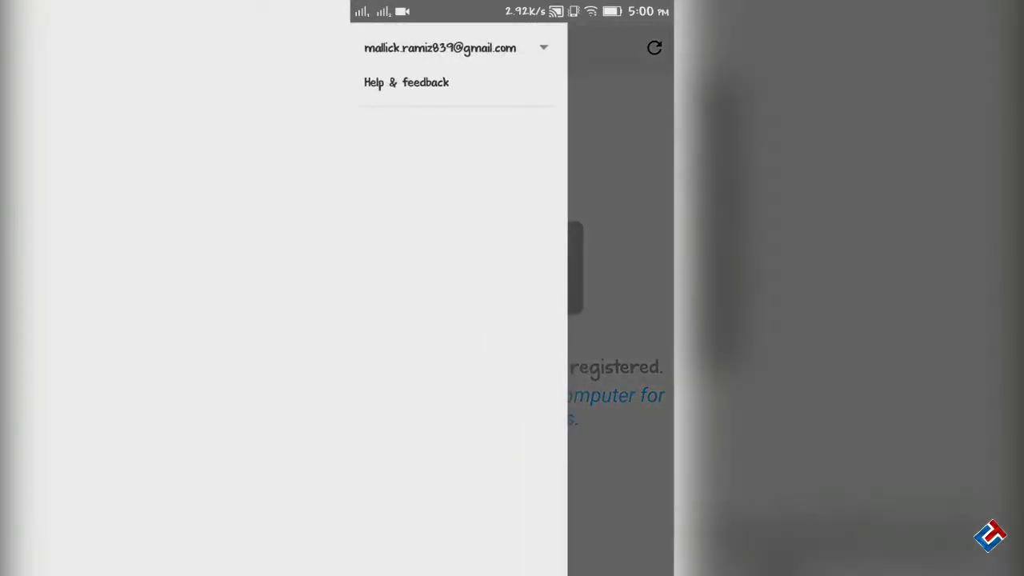
click(585, 192)
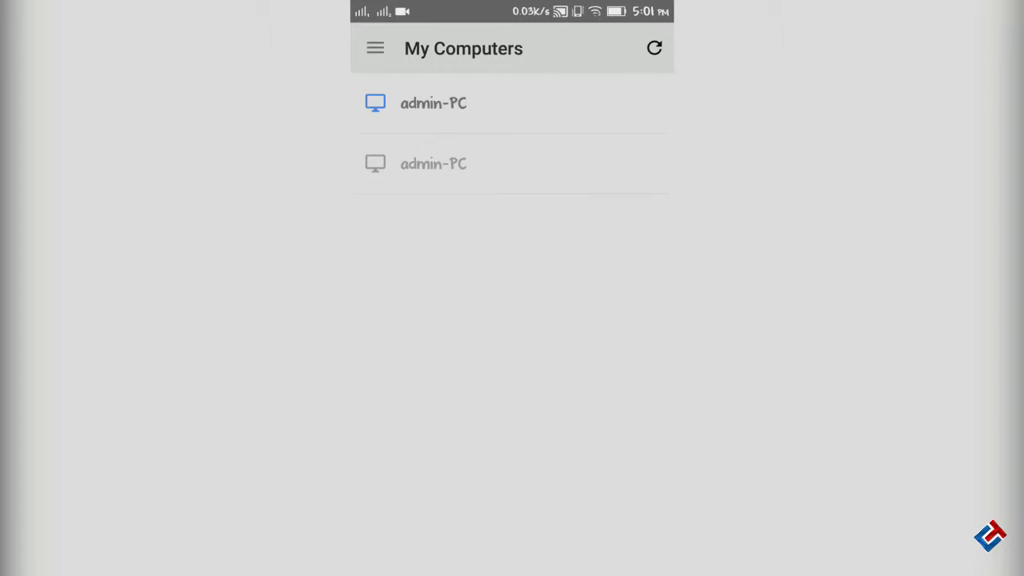
click(433, 102)
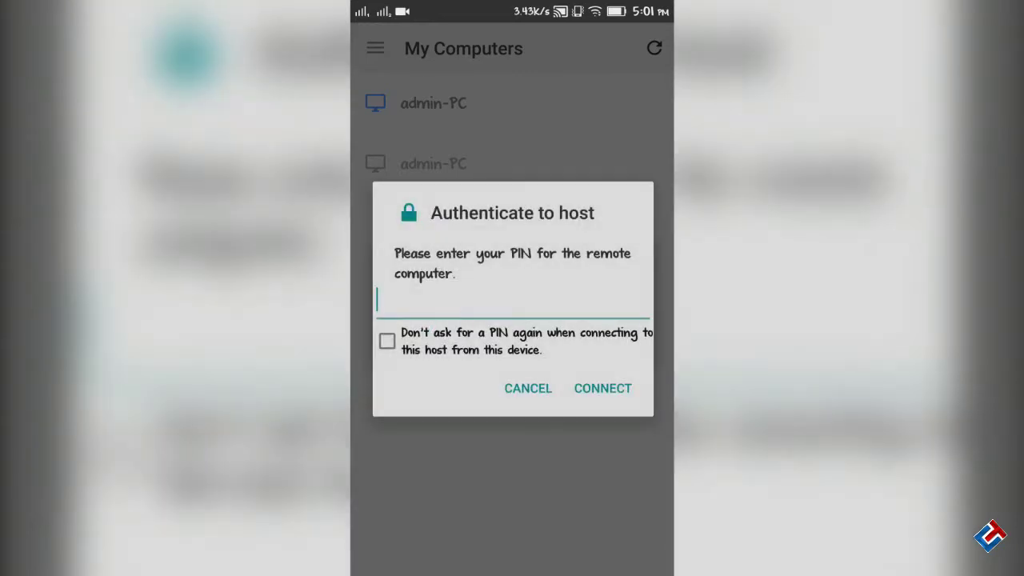
Enter the host access PIN on the number pad and connect to admin-PC.
click(404, 308)
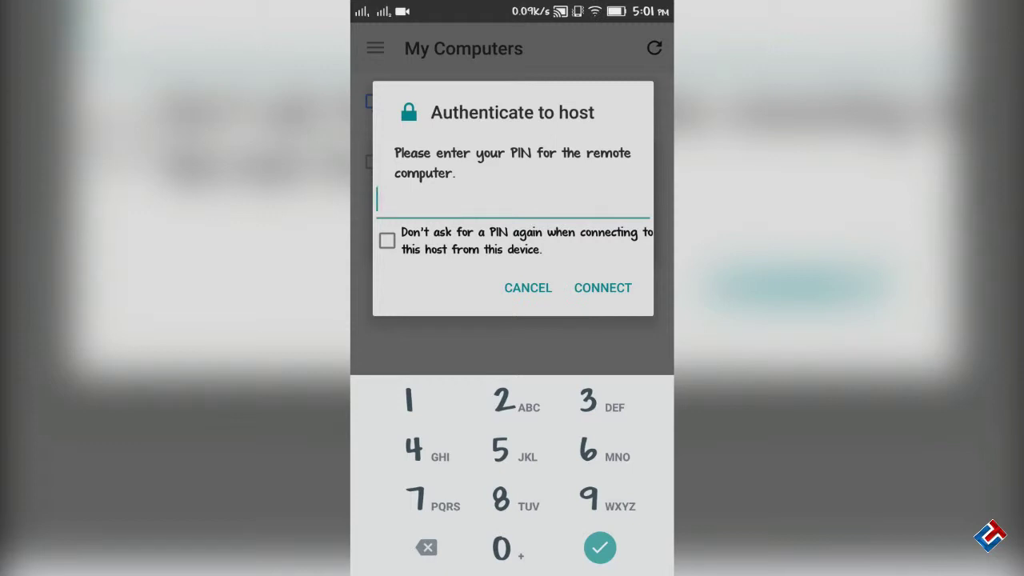
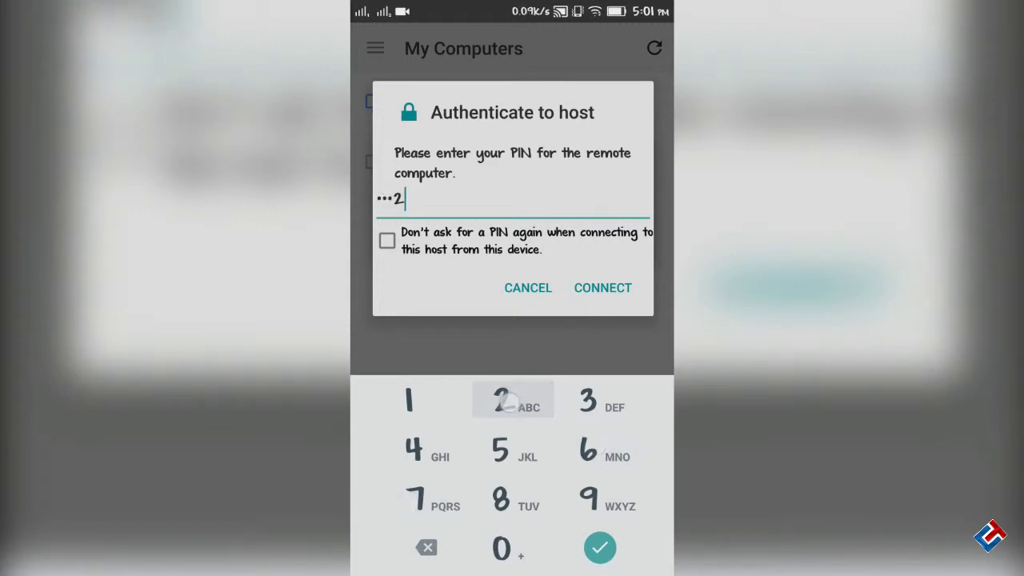
click(602, 287)
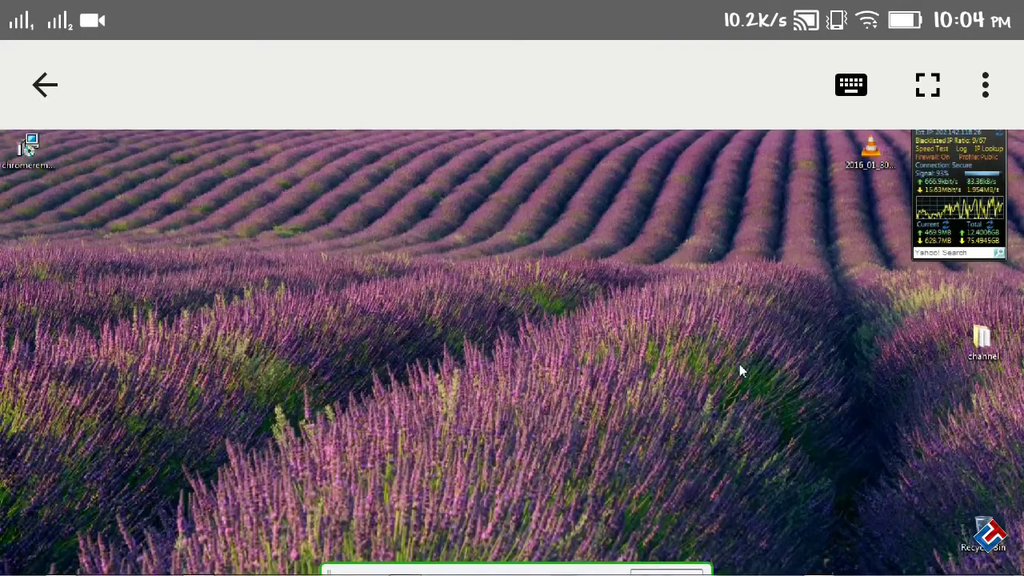
Go full screen, refresh the remote desktop, and bring up Chrome showing the YouTube channel.
click(928, 85)
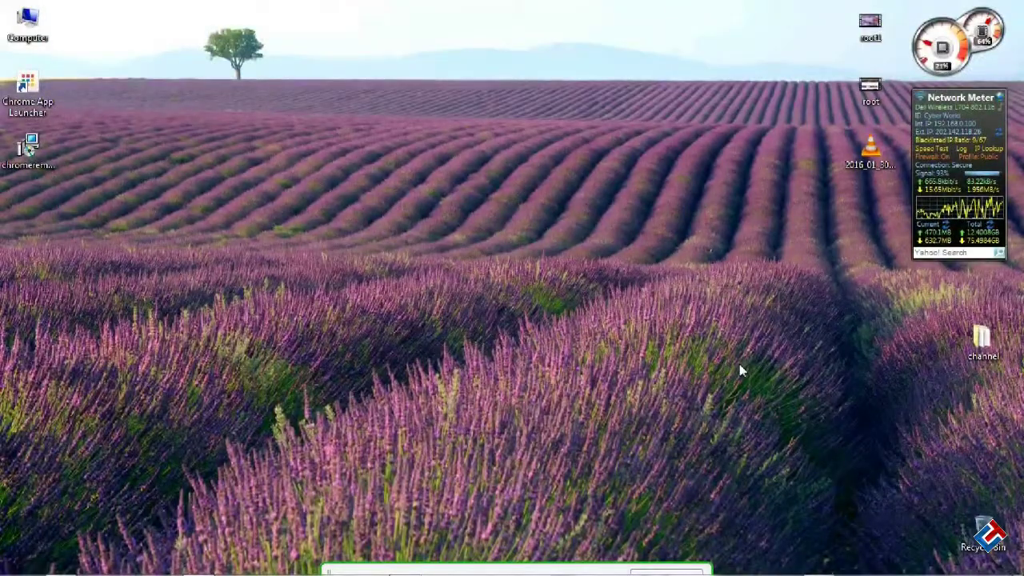
right_click(522, 189)
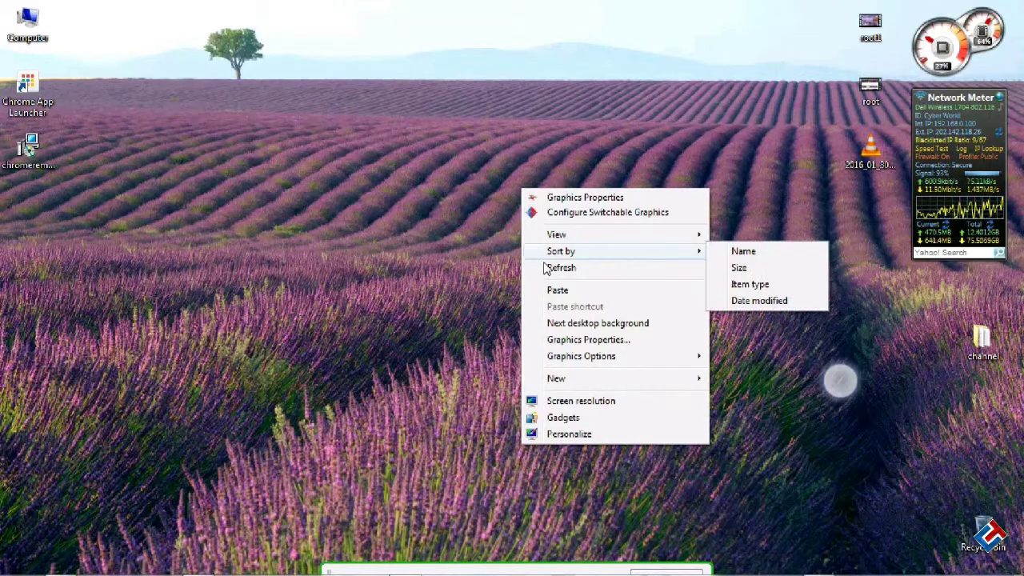
mouse_move(561, 251)
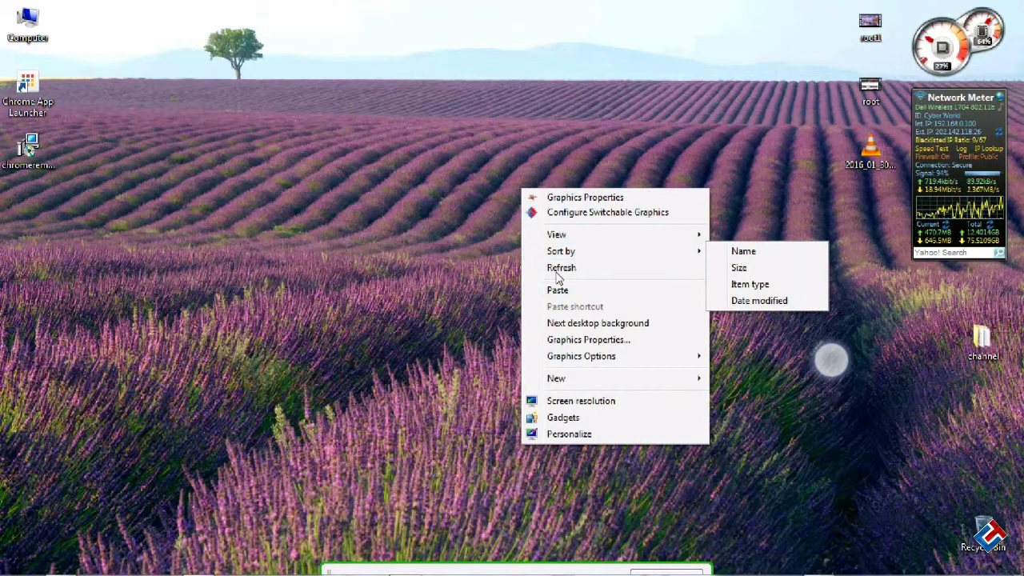
click(555, 270)
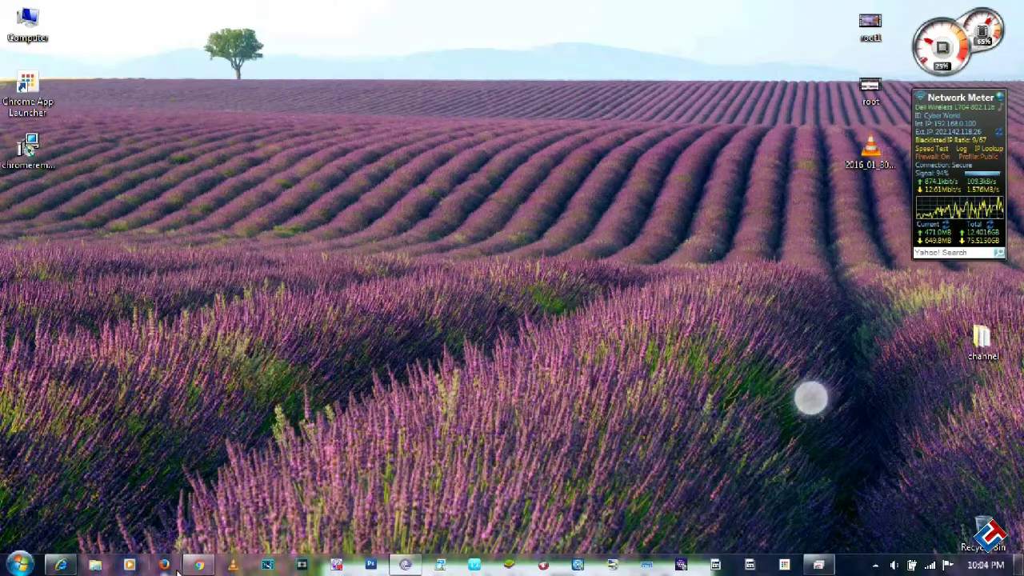
mouse_move(198, 565)
click(203, 546)
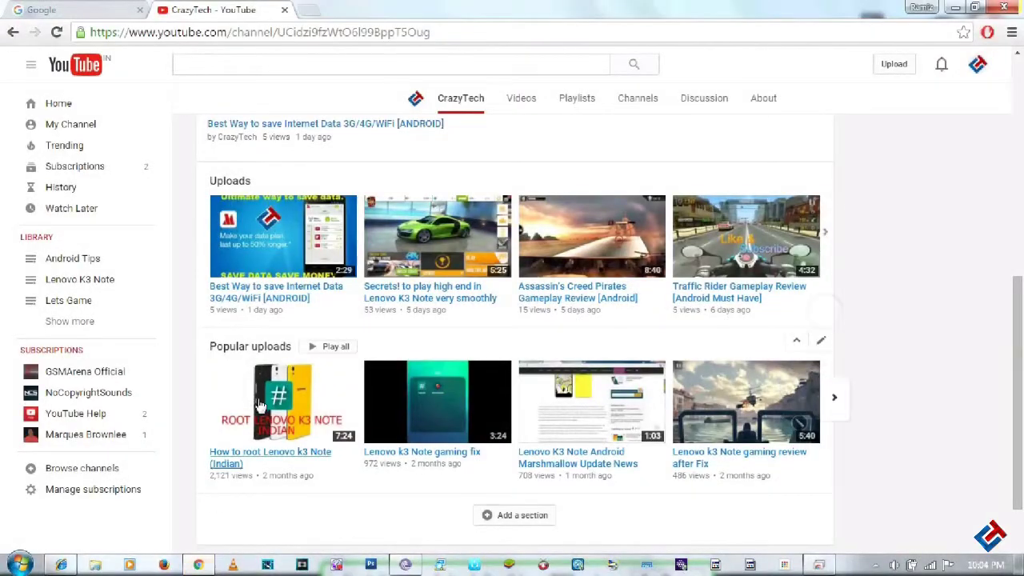
mouse_move(515, 252)
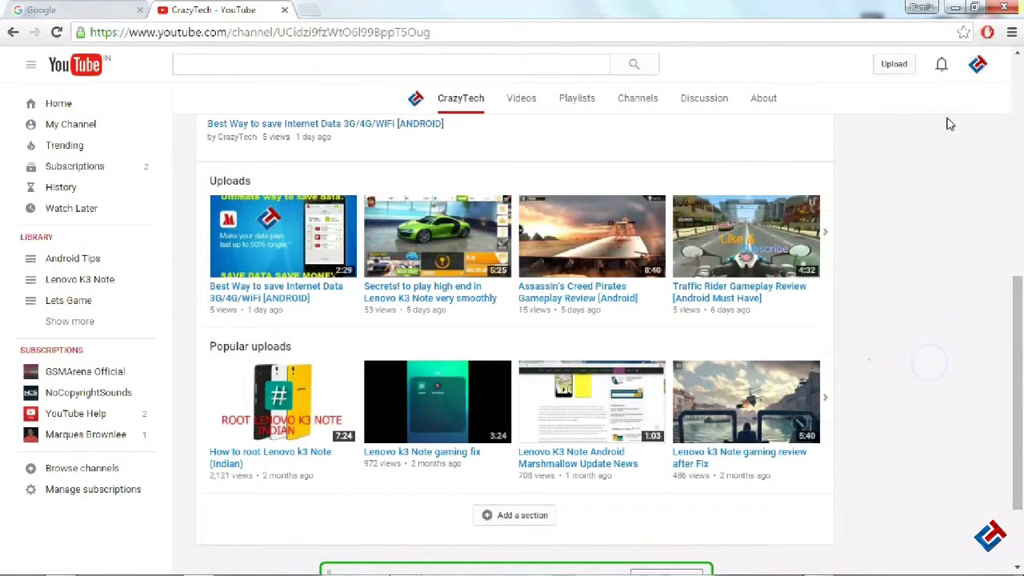
Return to the top of the YouTube page, go full screen, and open New Volume (E:).
click(1022, 116)
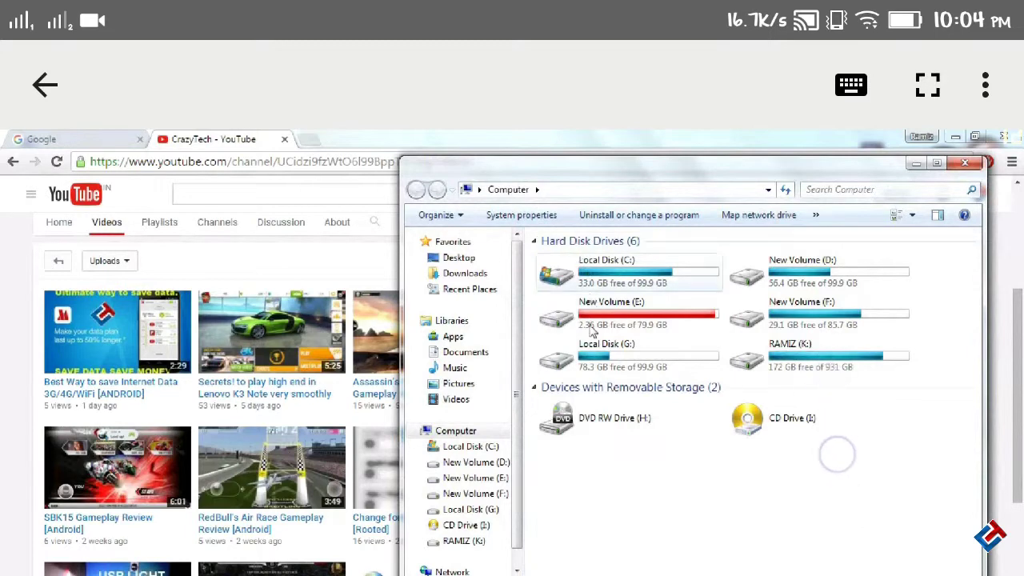
click(928, 87)
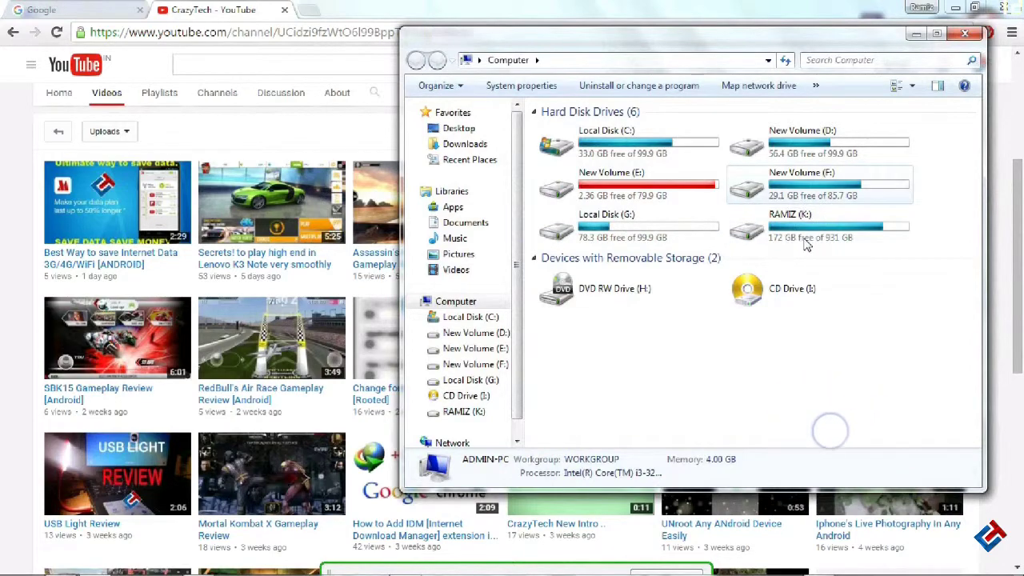
double_click(658, 190)
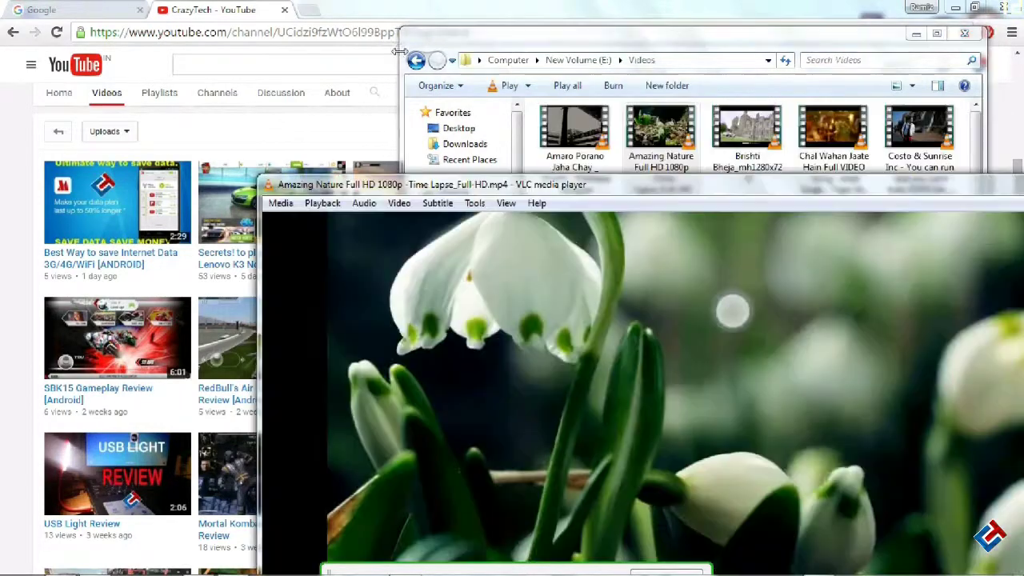